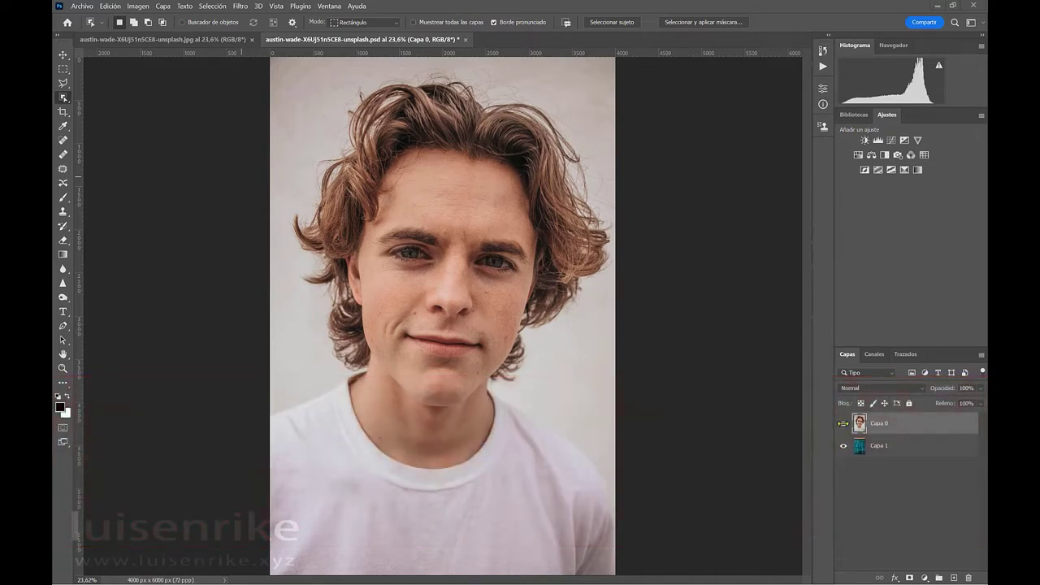
Hide and show Capa 0 to examine the turquoise door layer beneath the portrait
click(843, 424)
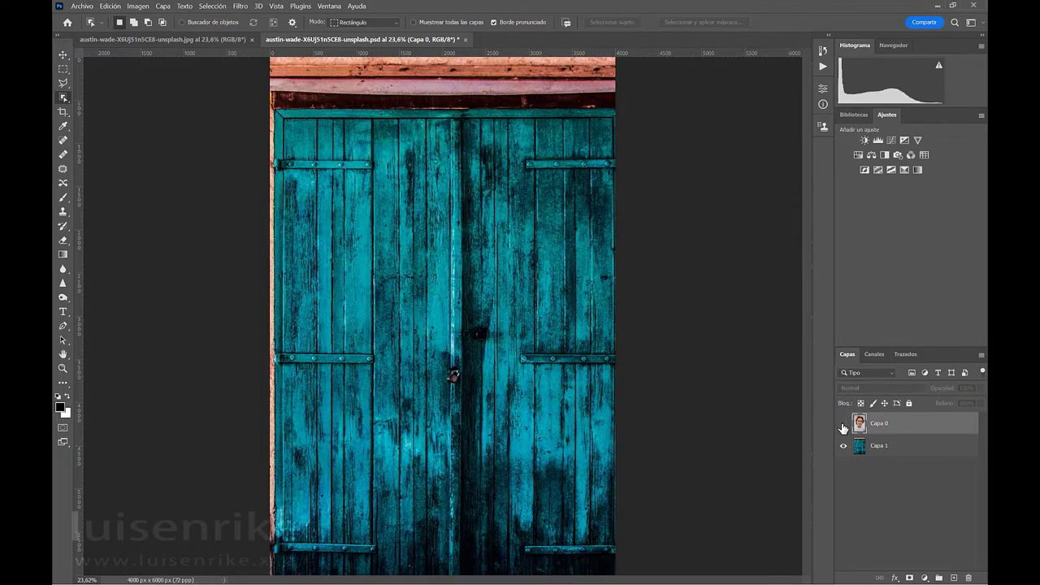
click(844, 423)
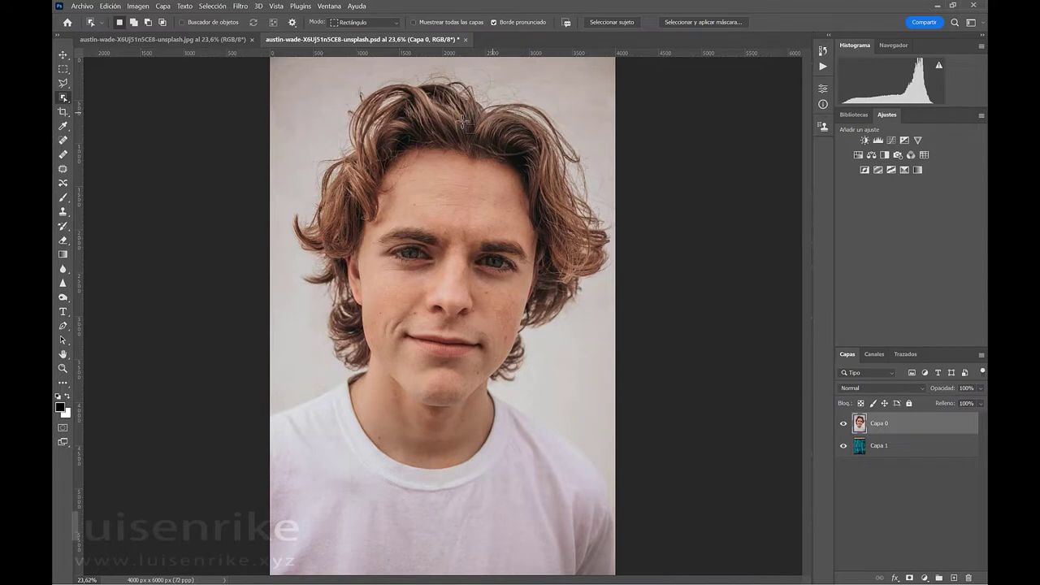
Open Capa 0 in Select and Mask with the Object Selection tool active and automatically select the subject
click(64, 82)
click(64, 69)
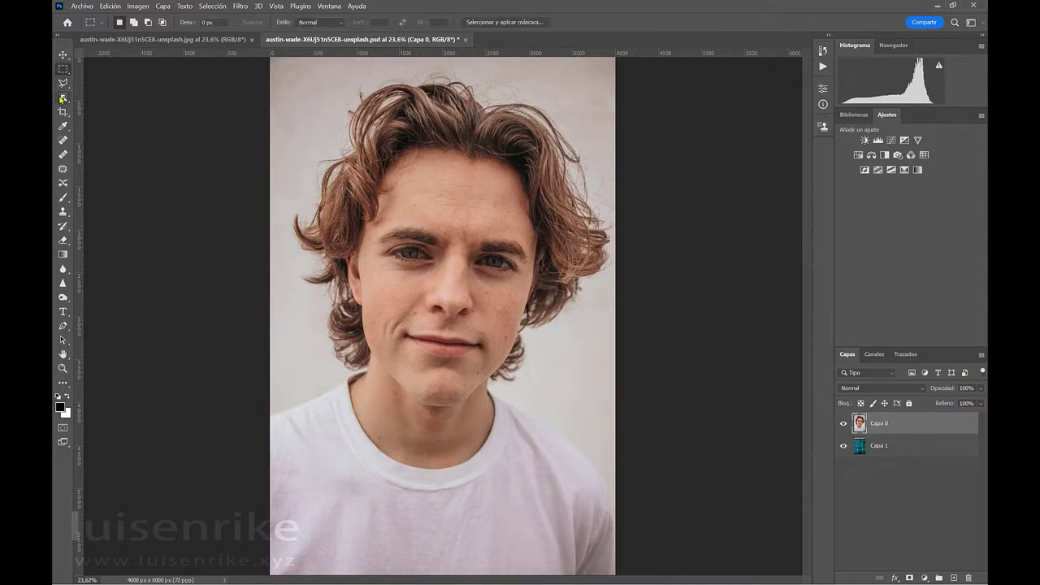
click(64, 99)
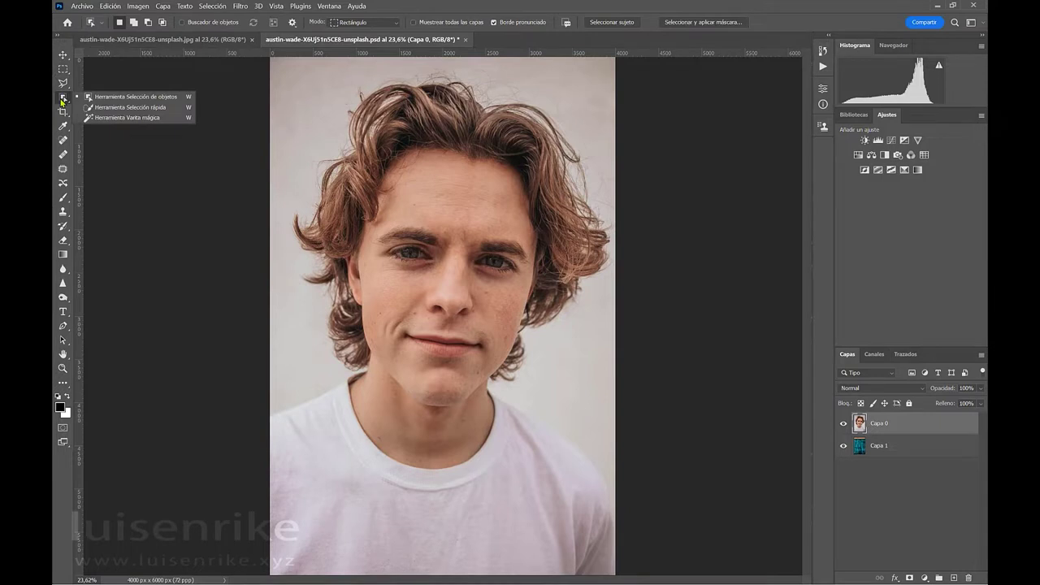
click(703, 23)
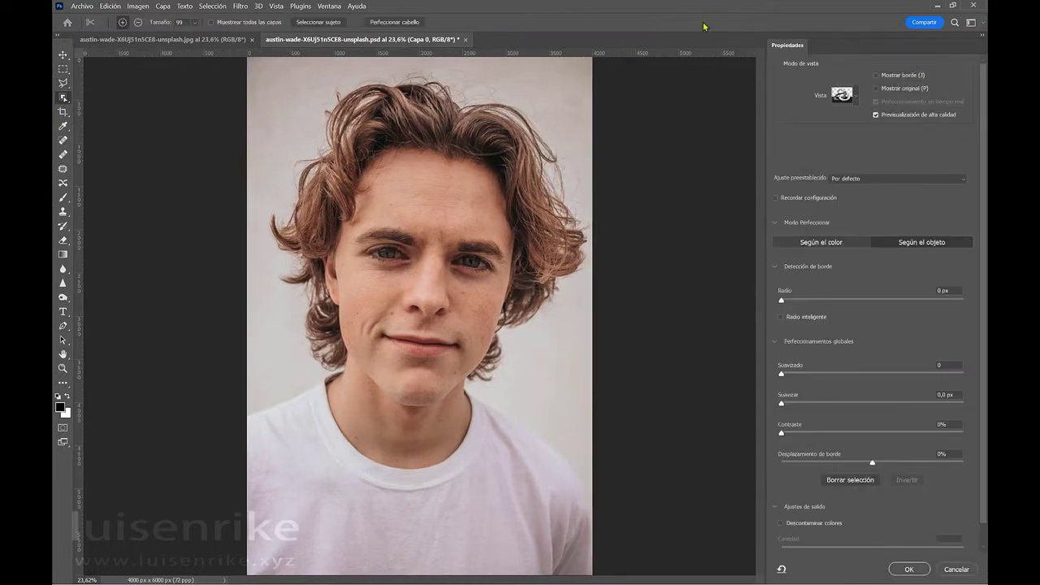
click(322, 22)
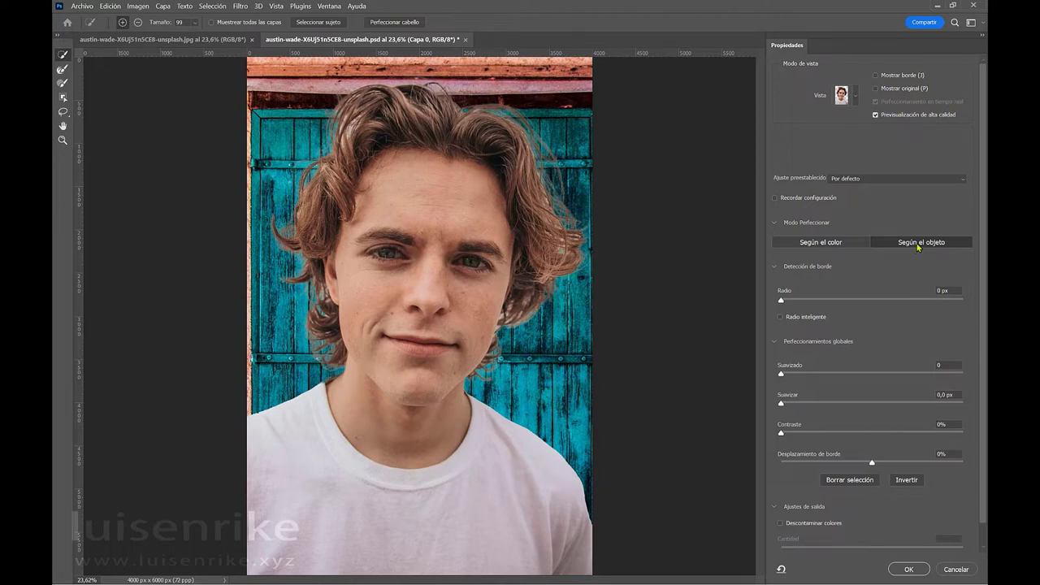
Refine the man's hair edges, trying the Según el objeto mode and settling on the Según el color mode
click(807, 244)
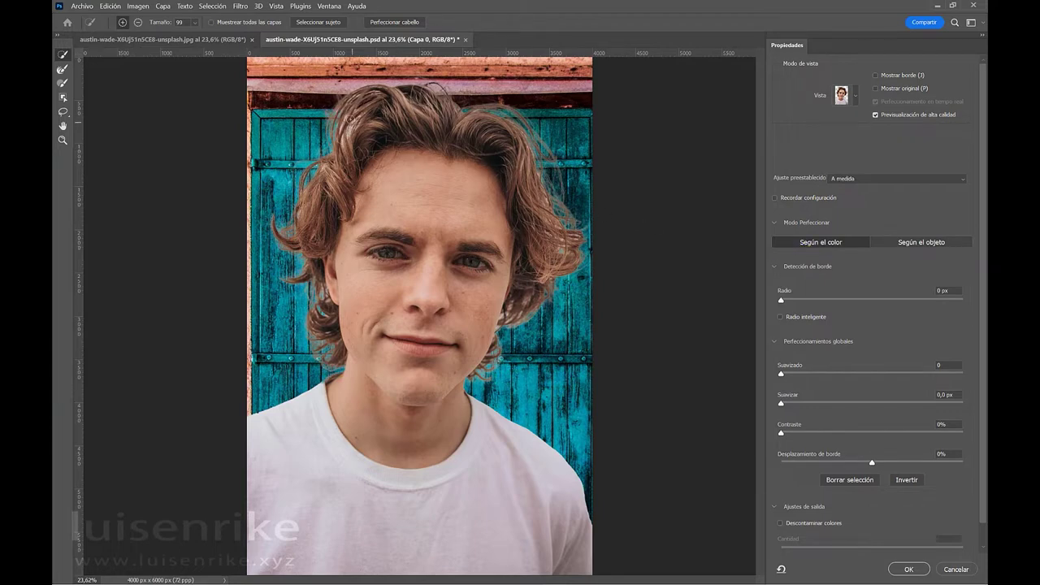
click(930, 244)
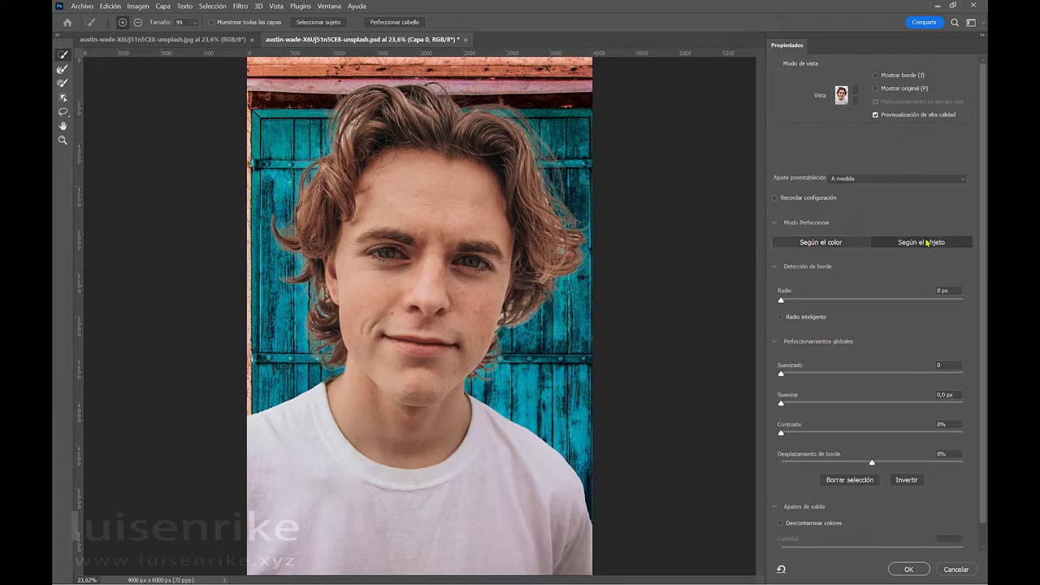
click(387, 24)
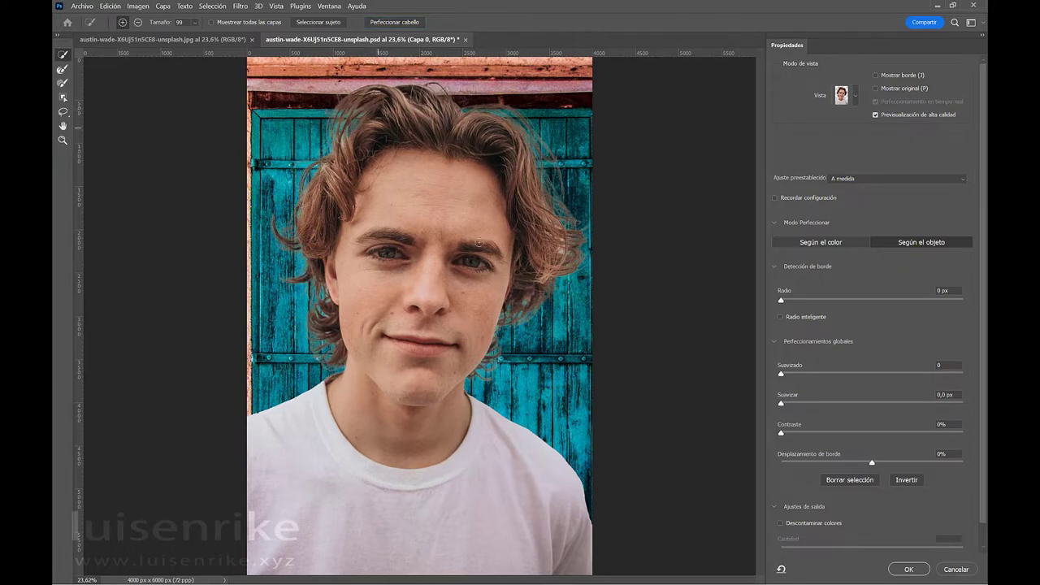
click(830, 244)
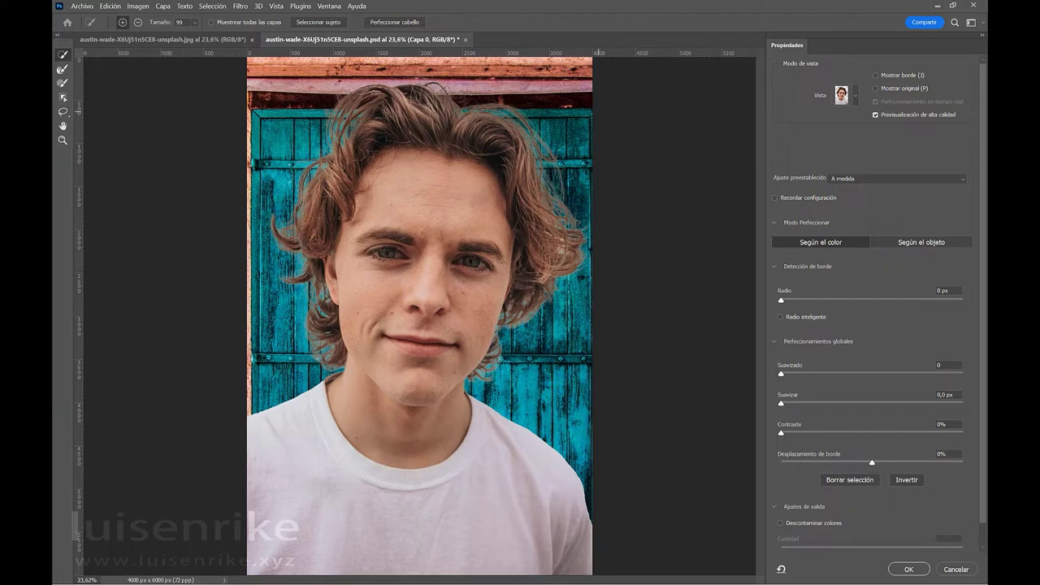
click(395, 22)
Set the edge detection radius to 1 px with Radio inteligente and enable Descontaminar colores at 100%
drag(780, 300, 790, 302)
click(782, 318)
scroll(983, 528, down, 1)
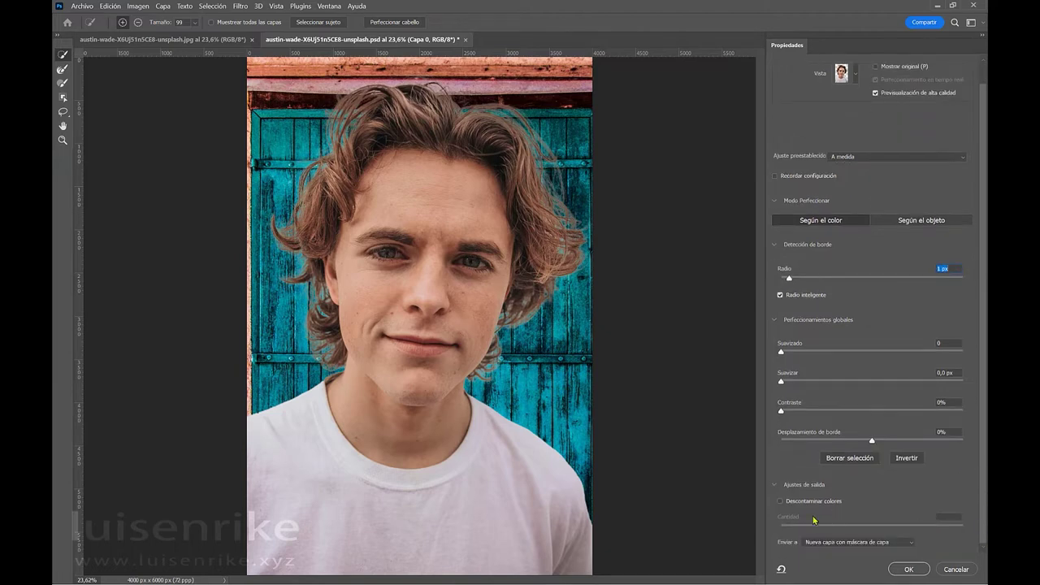
click(783, 503)
click(785, 505)
click(784, 505)
click(792, 509)
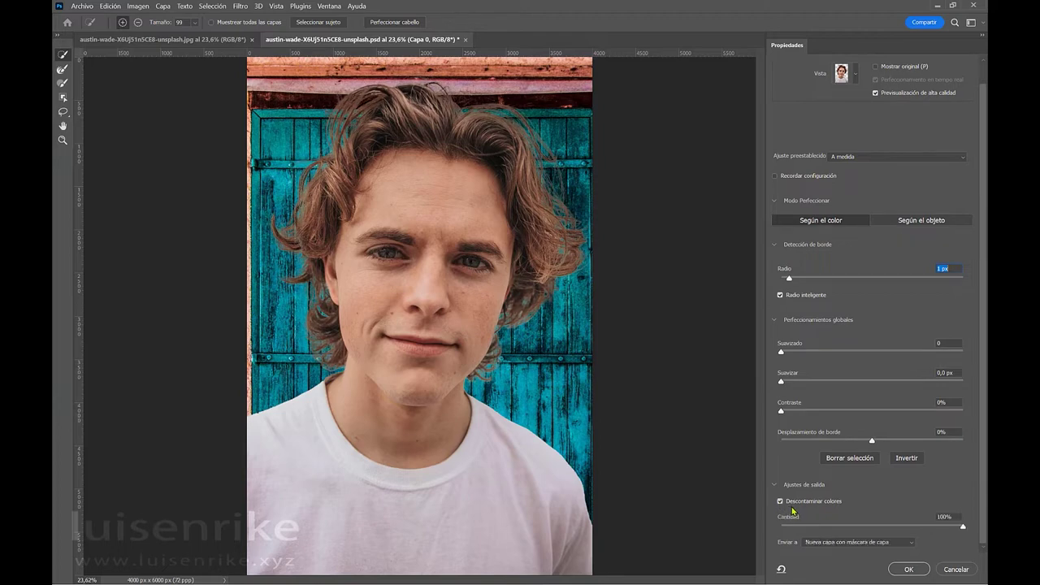
Brush over the loose hair beside the man's head with the Refine Edge brush and output a new layer with a layer mask
click(64, 70)
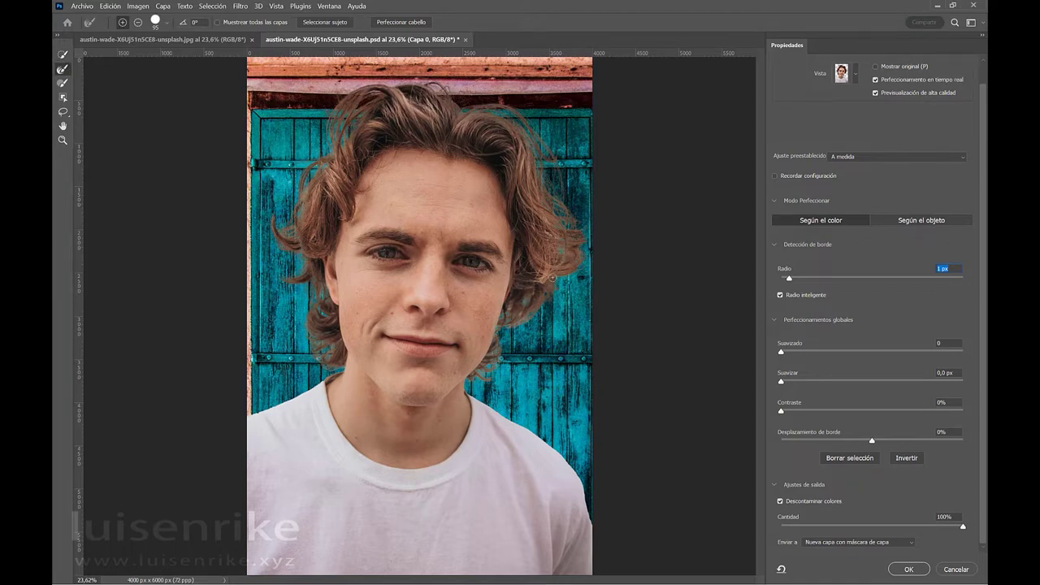
drag(550, 234, 543, 218)
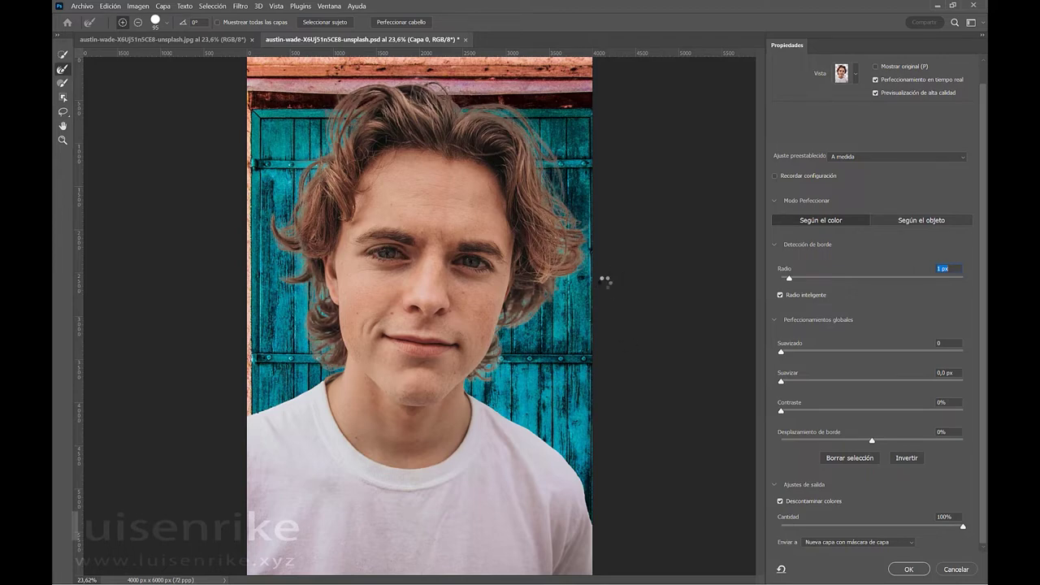
drag(530, 142, 533, 148)
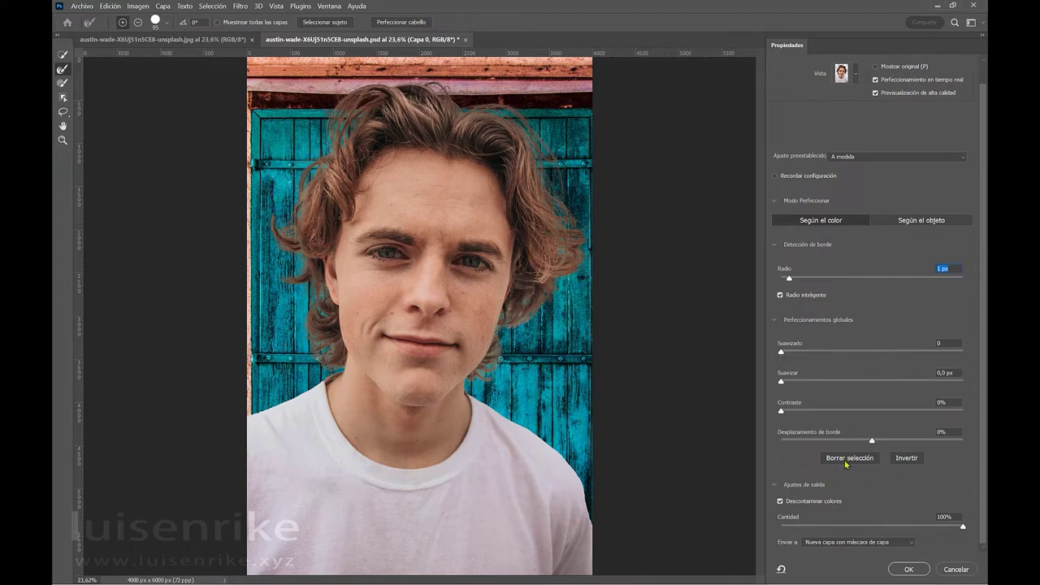
click(904, 570)
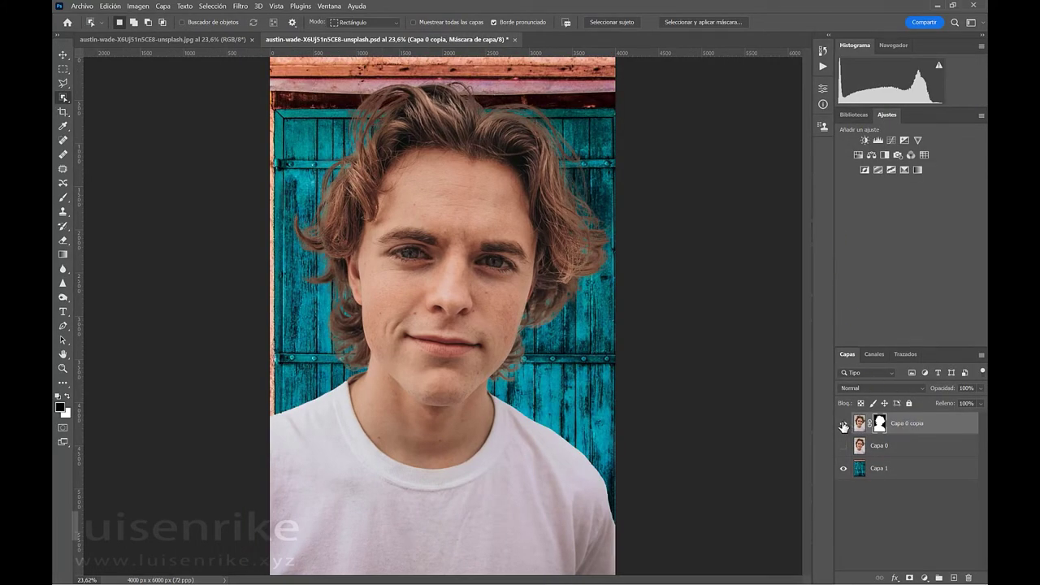
Hide the masked layer Capa 0 copia, and show and select the original portrait layer Capa 0
click(844, 423)
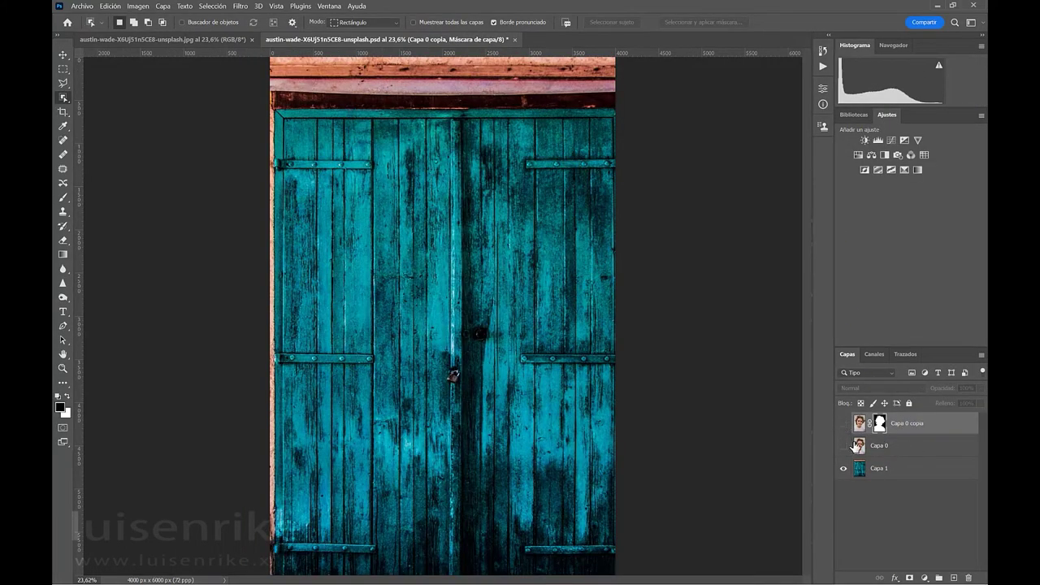
click(844, 446)
click(860, 440)
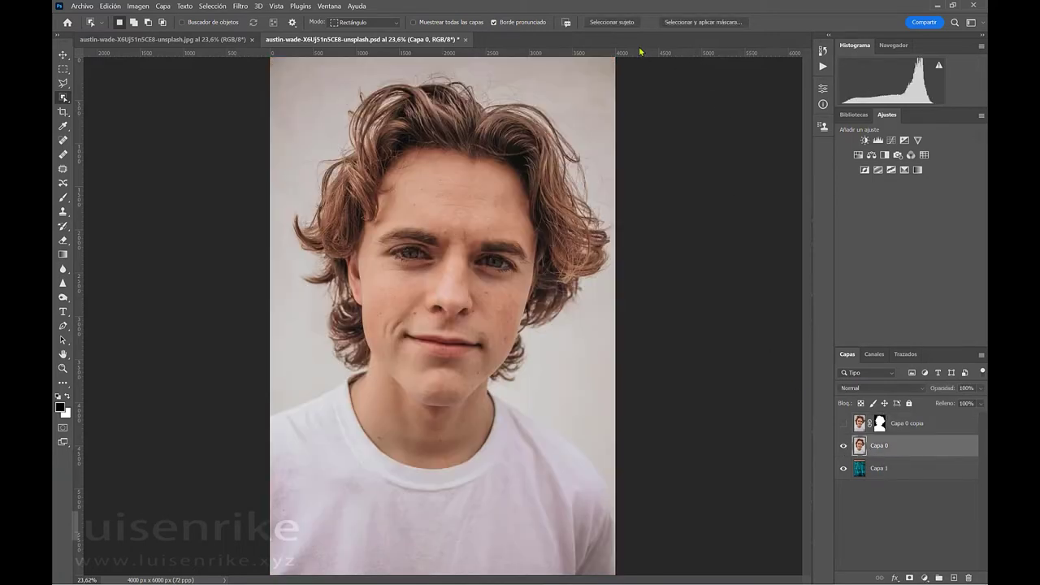
Reopen Select and Mask on Capa 0 and select the subject using the Según el objeto refine mode
click(673, 23)
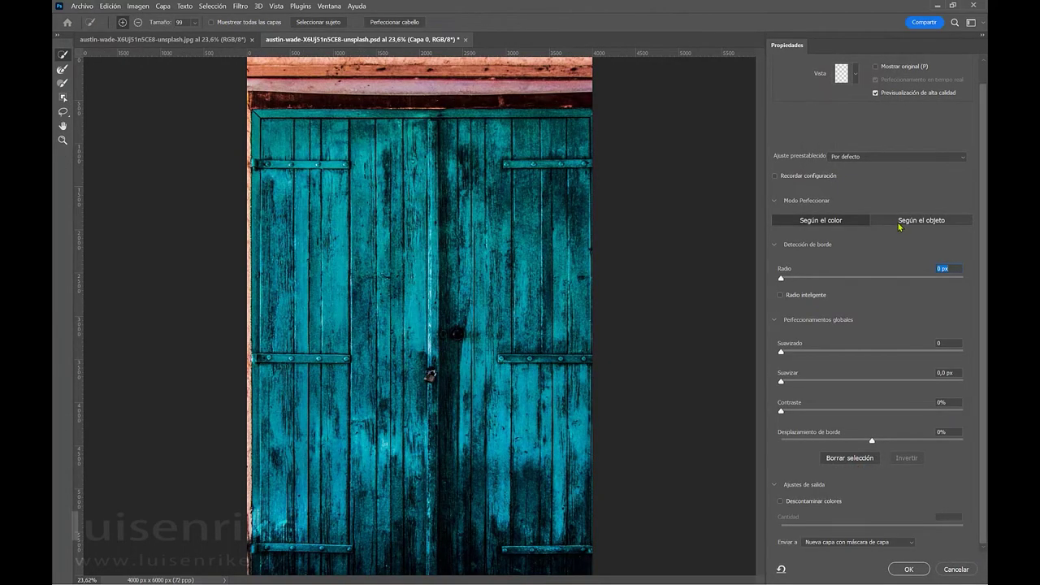
click(322, 23)
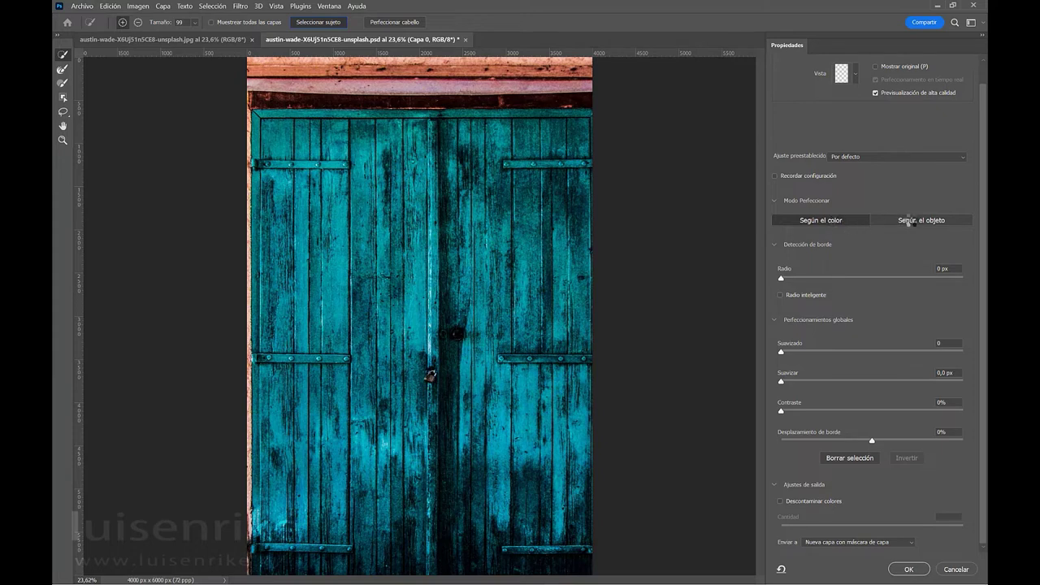
click(915, 219)
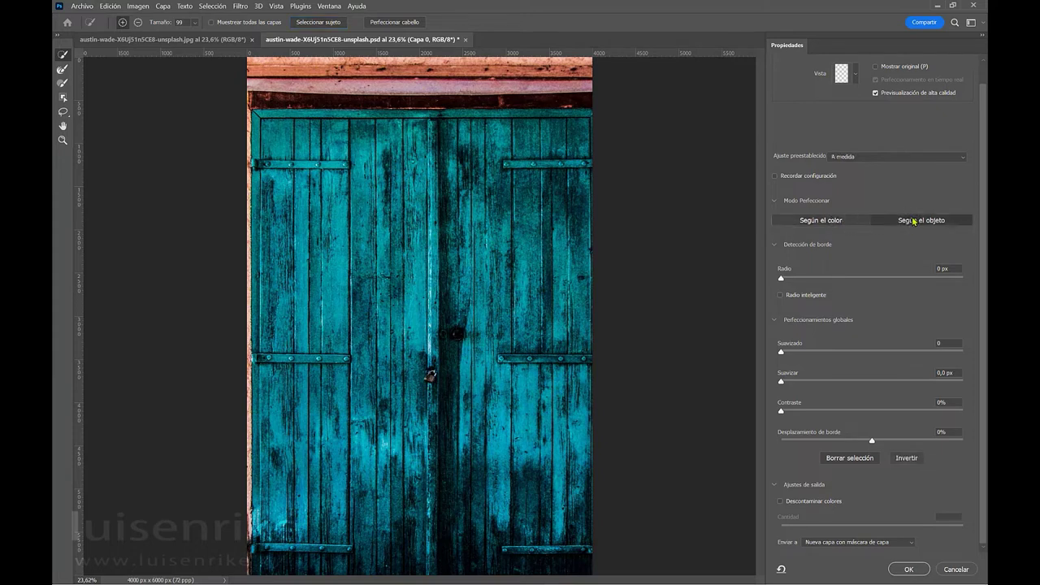
click(343, 23)
click(519, 230)
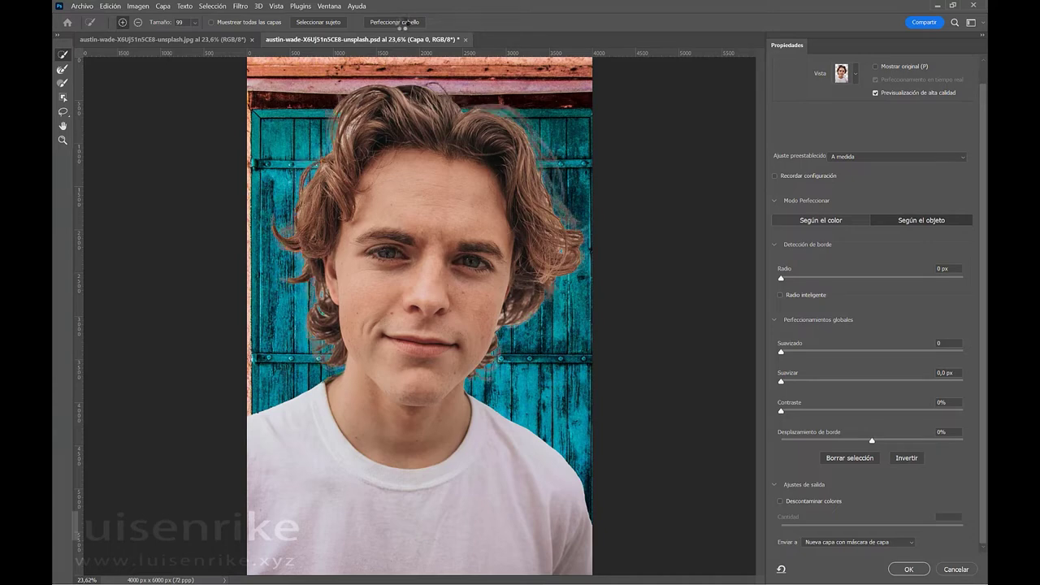
Refine the hair with Descontaminar colores at 100% and a 1 px Radio inteligente, and output a second layer with a layer mask
click(397, 22)
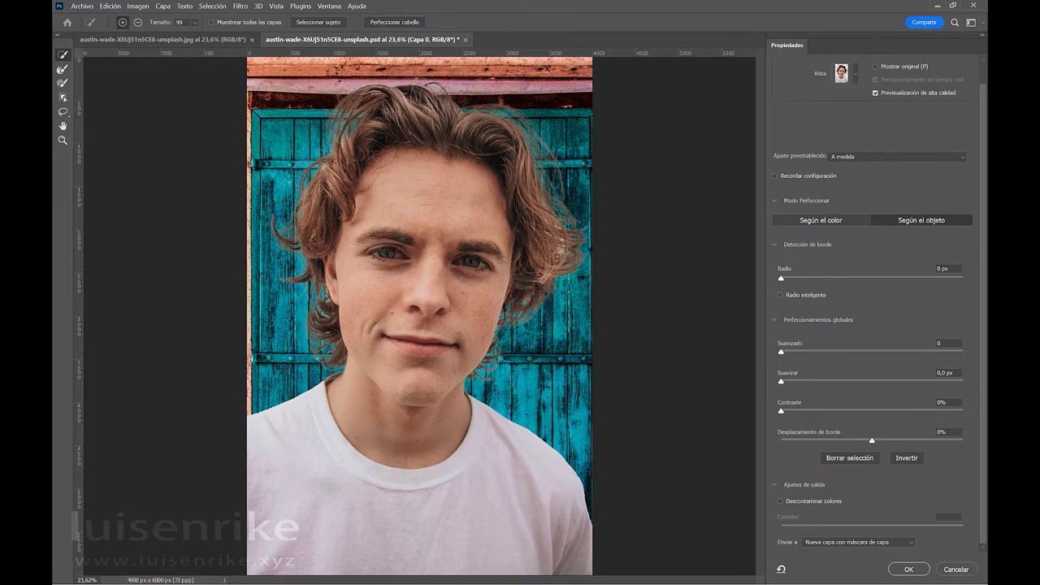
click(780, 502)
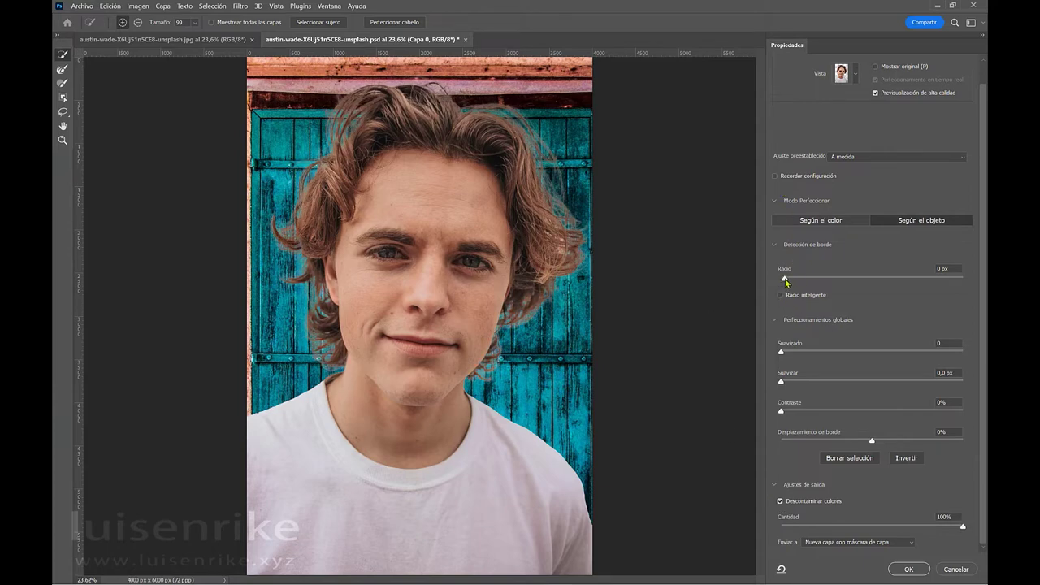
drag(785, 278, 788, 280)
click(882, 224)
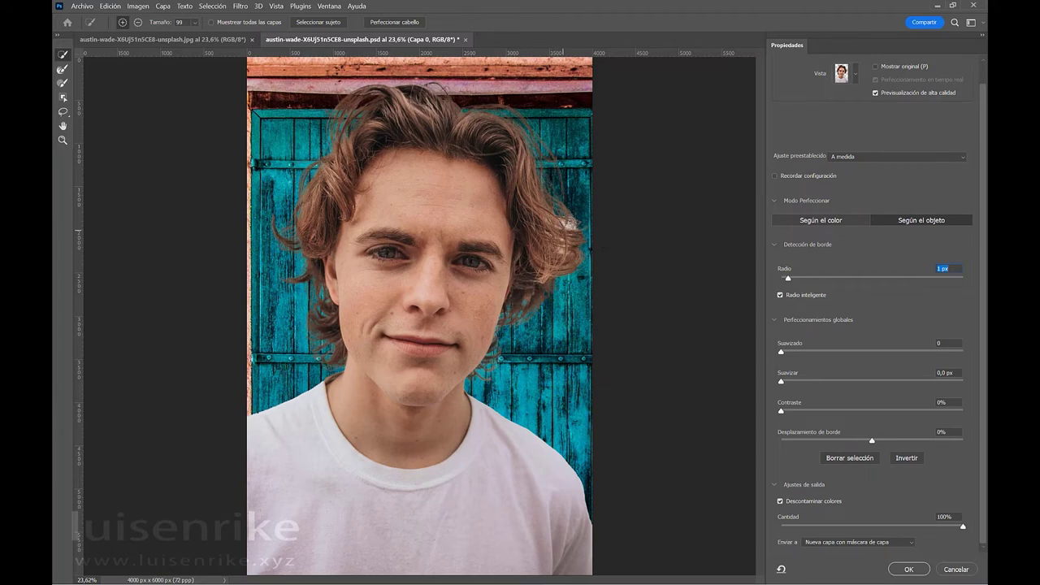
click(905, 570)
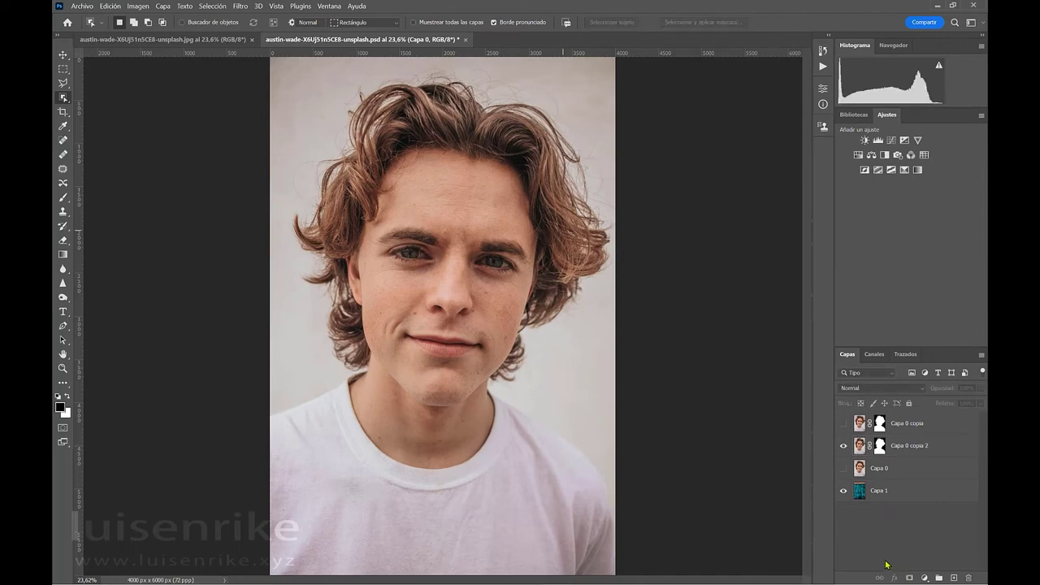
Toggle the visibility of Capa 0, Capa 0 copia and Capa 0 copia 2 to compare the hair edges of both cutouts
click(844, 469)
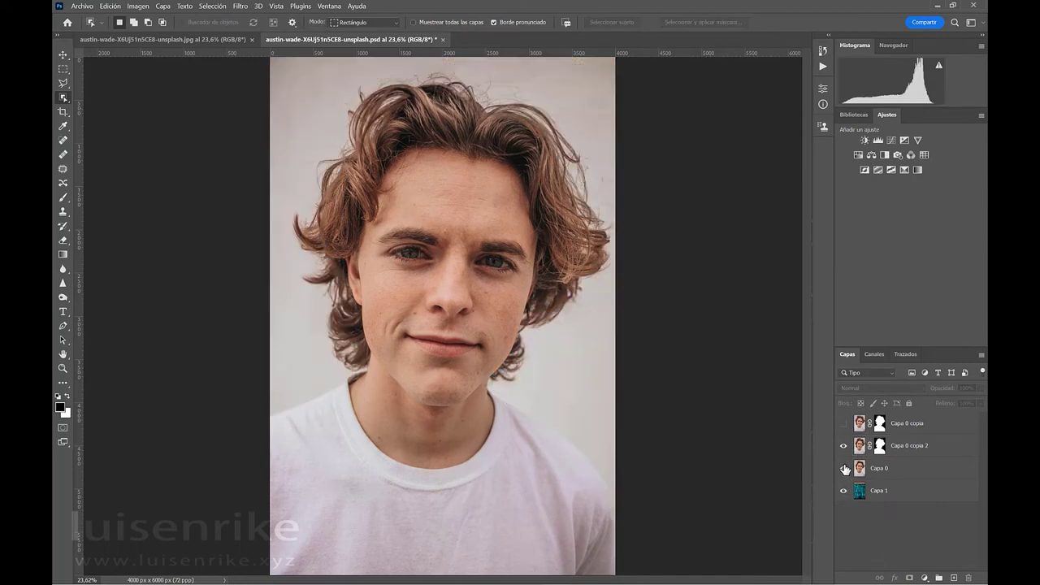
click(843, 469)
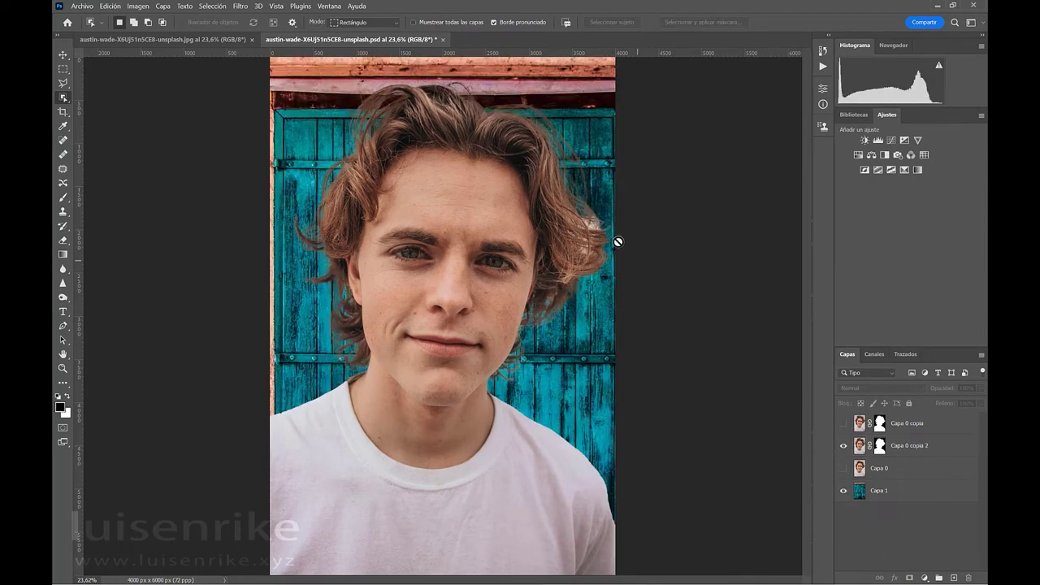
click(844, 424)
click(844, 446)
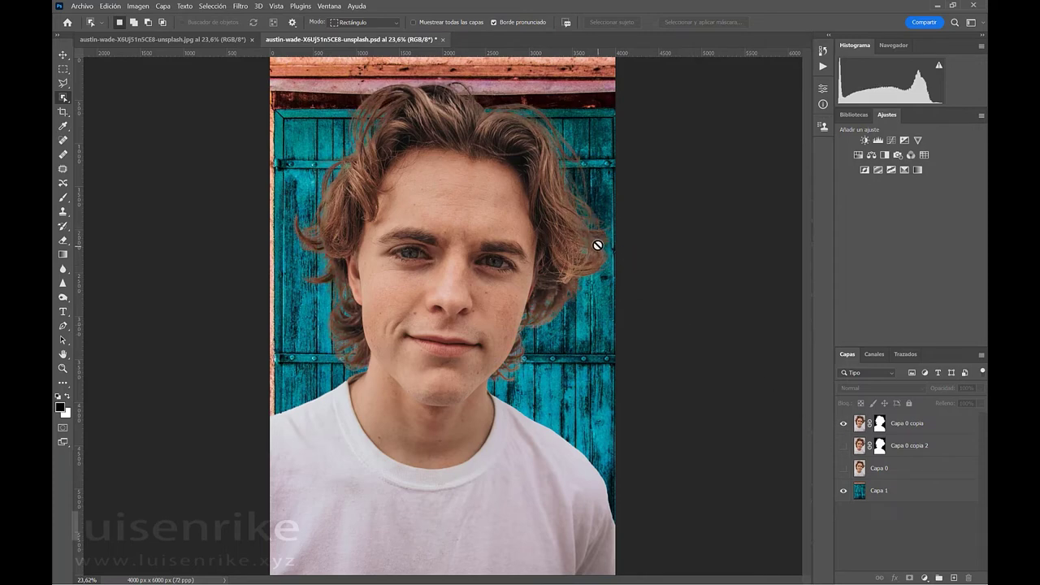
click(843, 446)
click(843, 424)
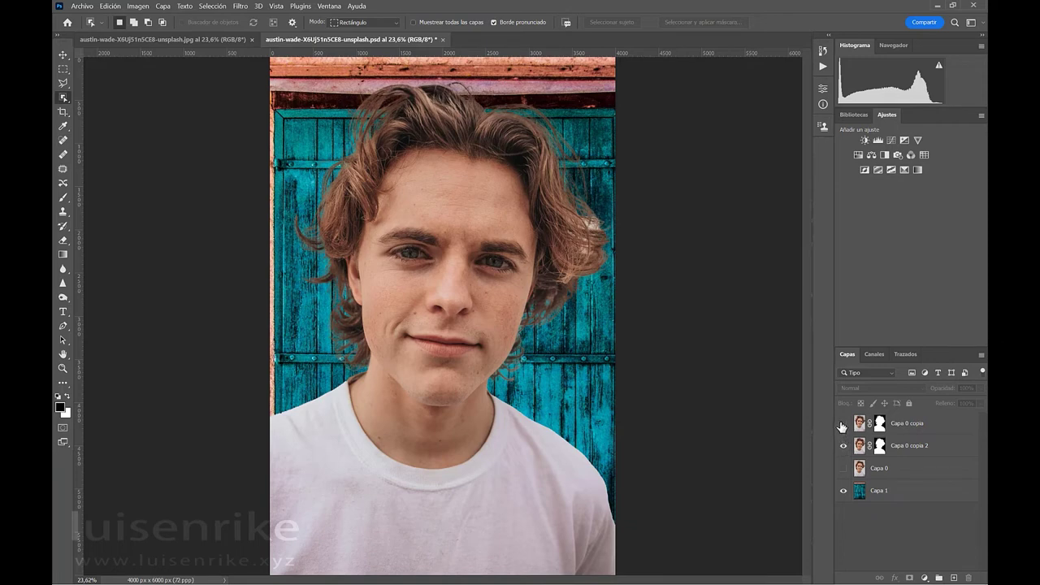
click(844, 424)
click(844, 445)
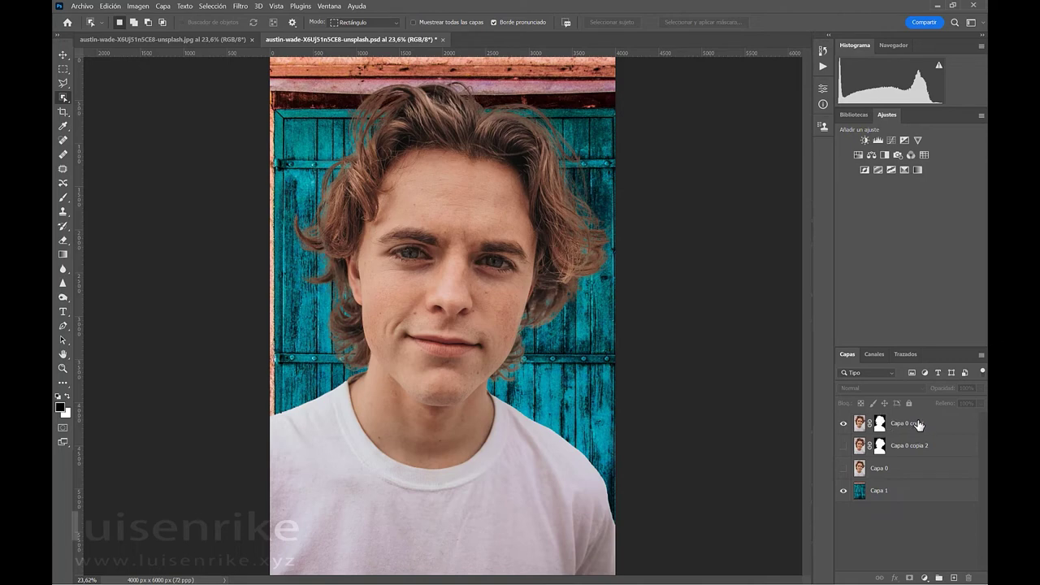
click(843, 446)
click(842, 425)
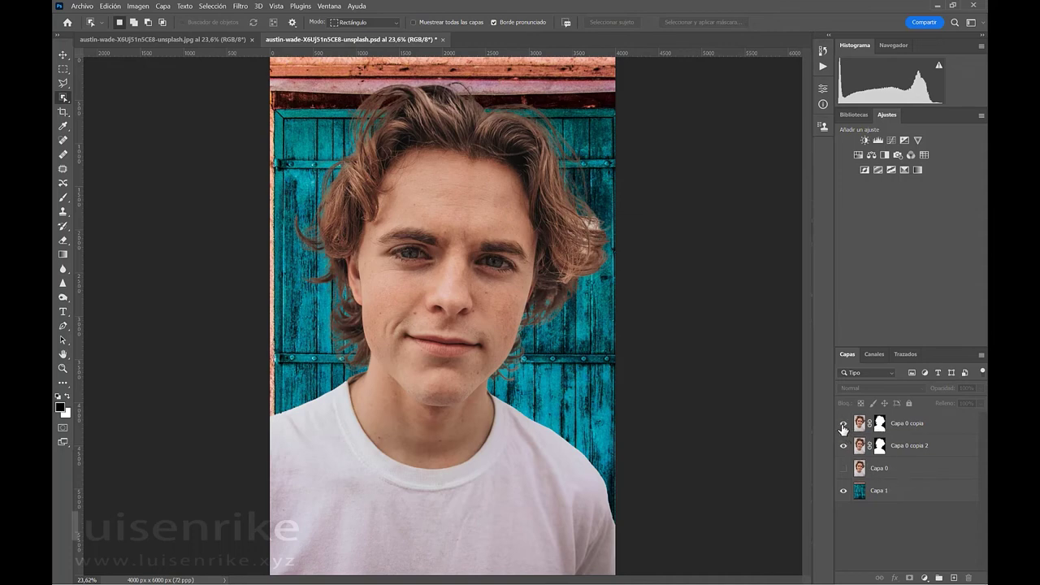
Paint black with a soft 125 px brush on the Capa 0 copia 2 mask over the light patch at the hair's right edge
click(843, 425)
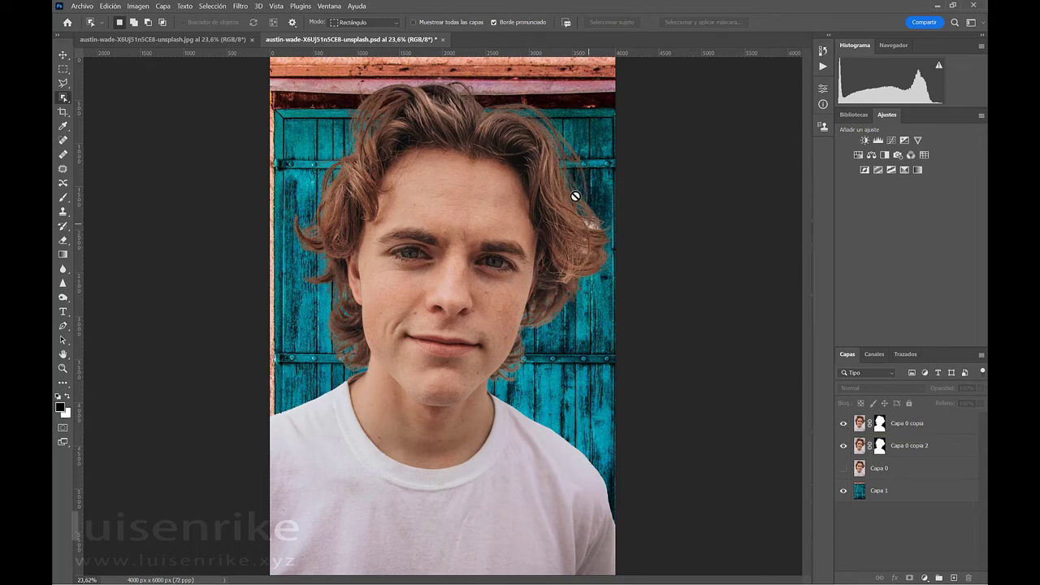
click(879, 447)
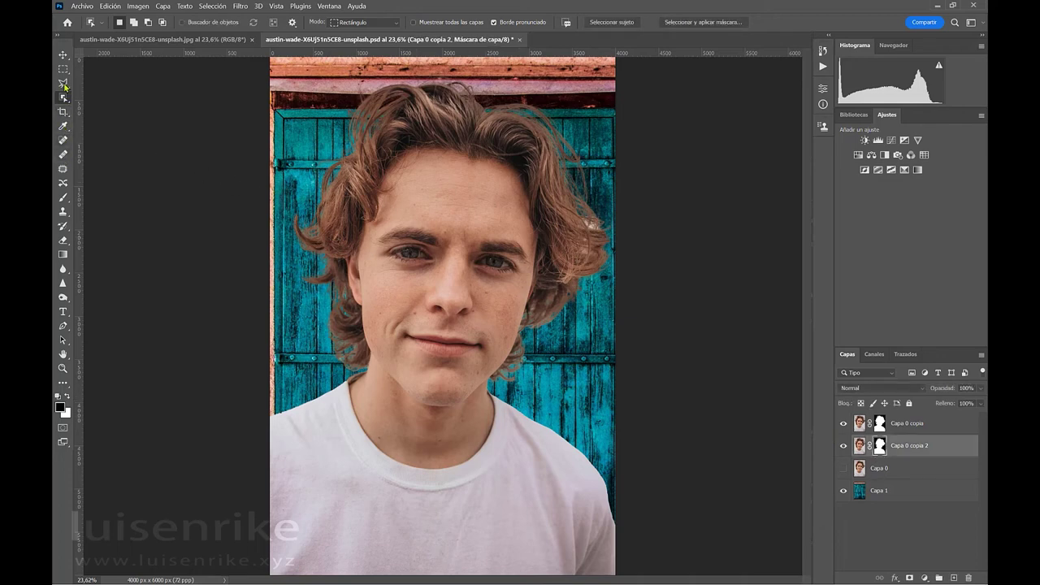
click(63, 197)
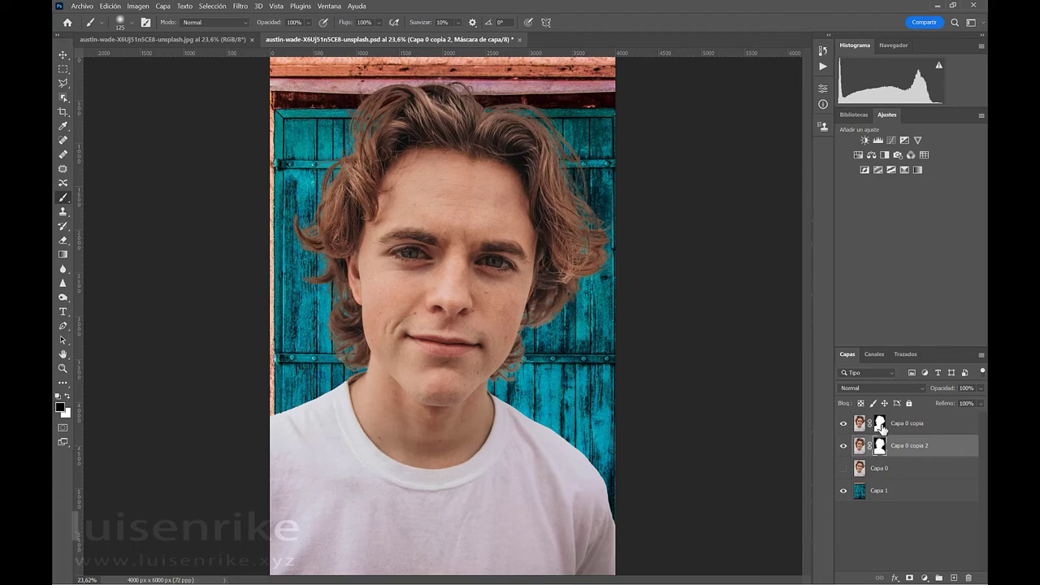
Toggle the visibility of Capa 0 copia and Capa 0 copia 2 to check the hair in the combined cutout
click(844, 446)
click(843, 423)
click(843, 445)
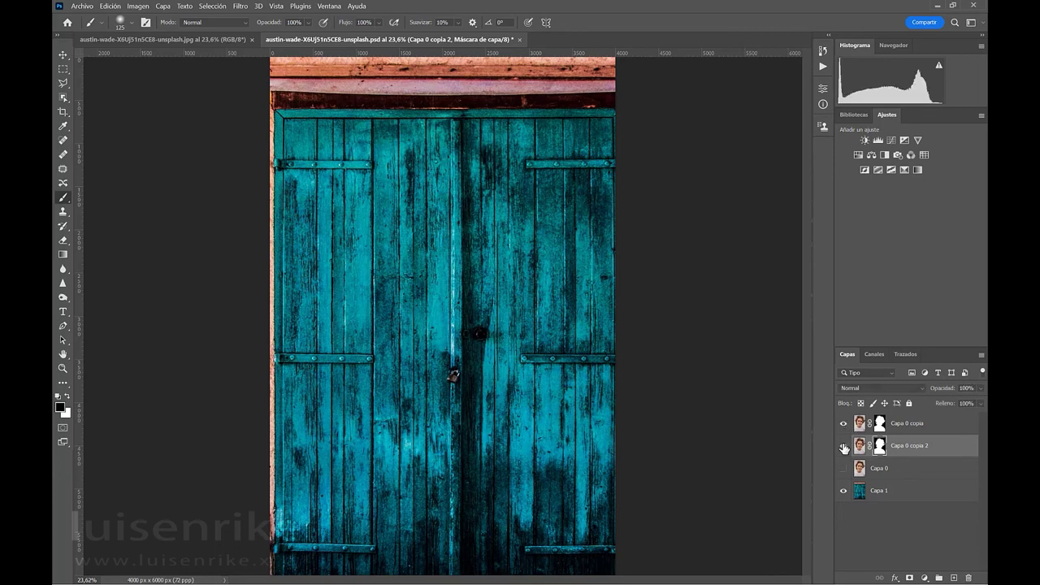
click(844, 423)
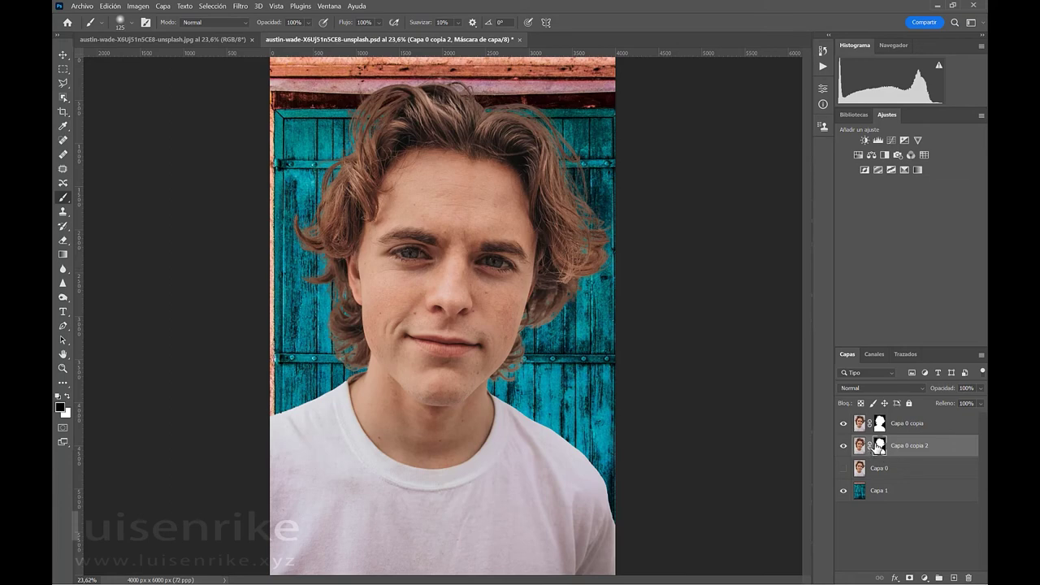
Display the layer mask of Capa 0 copia on its own to examine its hair edges, and return to the image
click(879, 424)
alt+click(879, 424)
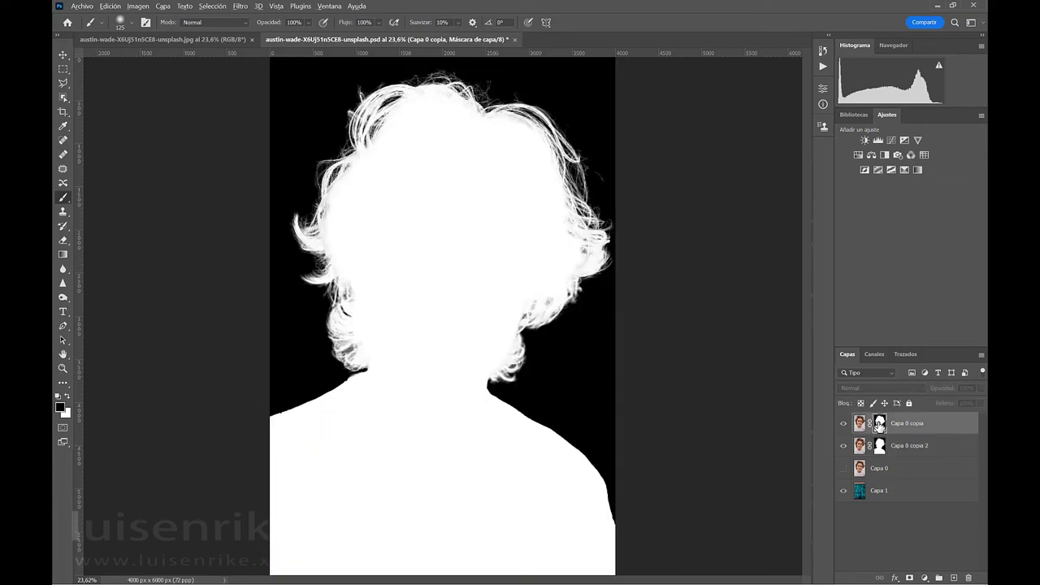
alt+click(879, 424)
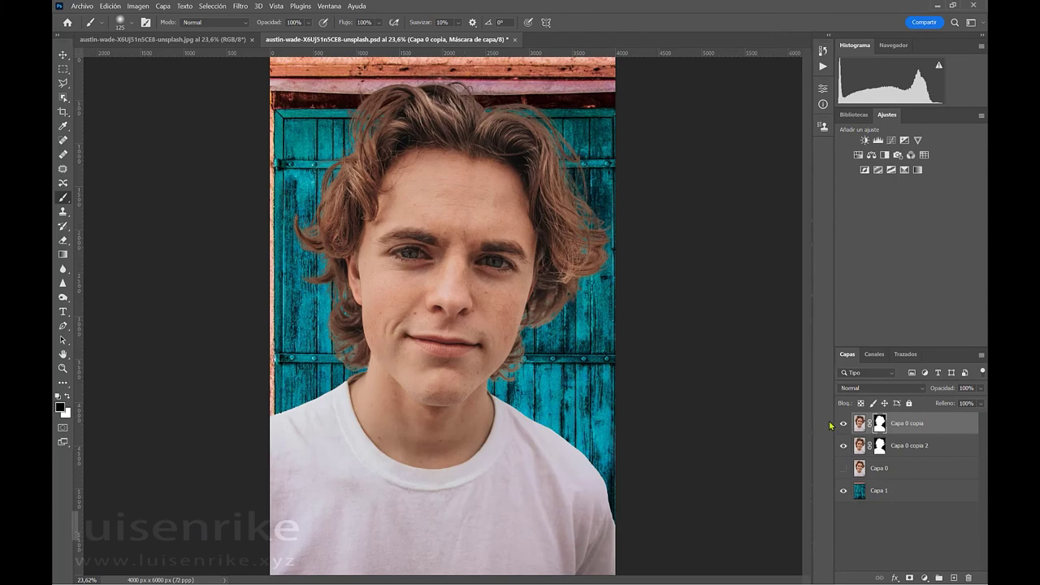
alt+click(879, 426)
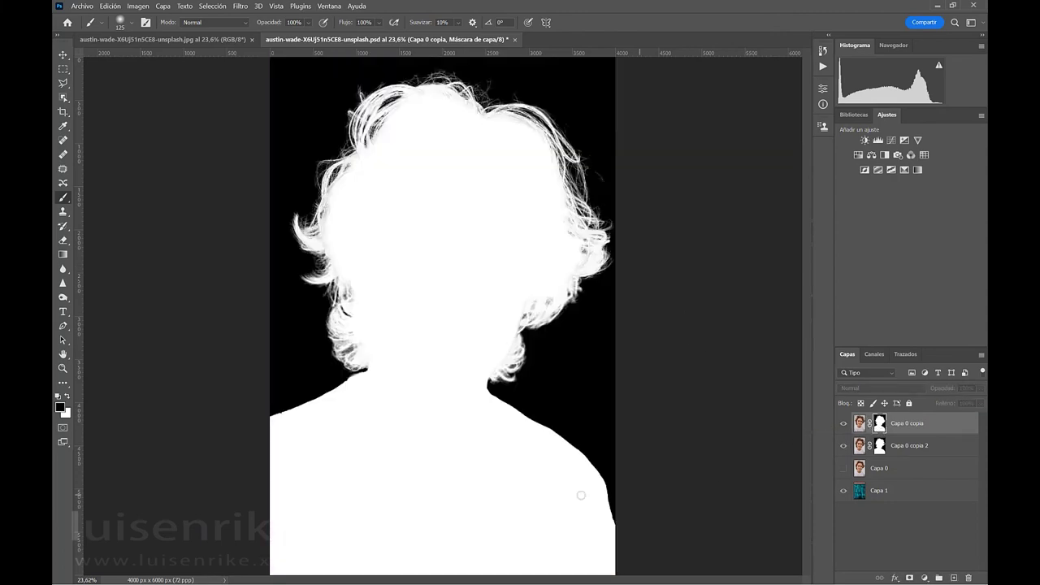
click(845, 426)
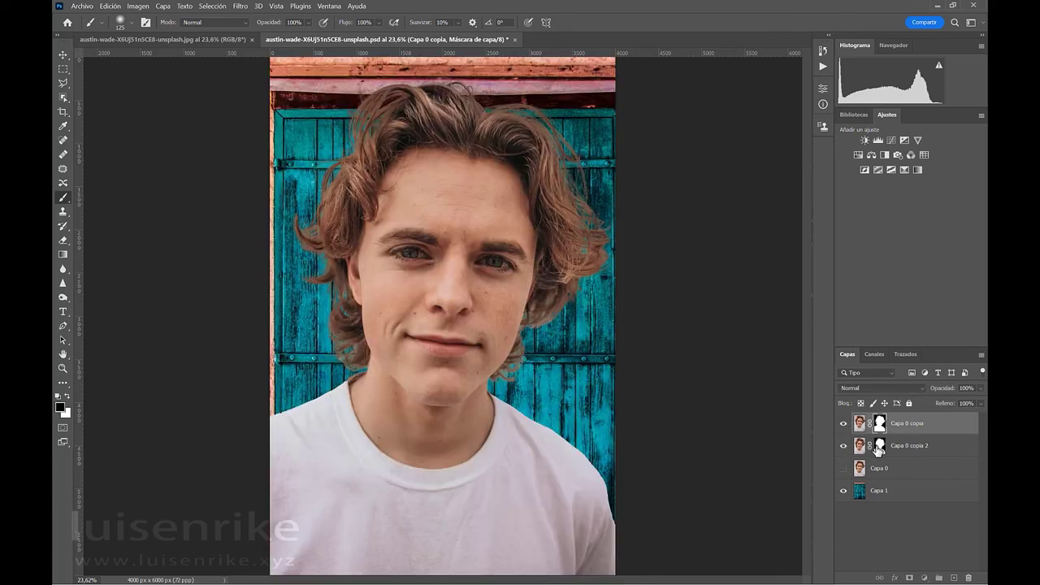
Hide Capa 0 copia and display the Capa 0 copia 2 mask on its own to examine the black brushwork, and return to the image
alt+click(878, 446)
click(844, 424)
click(862, 446)
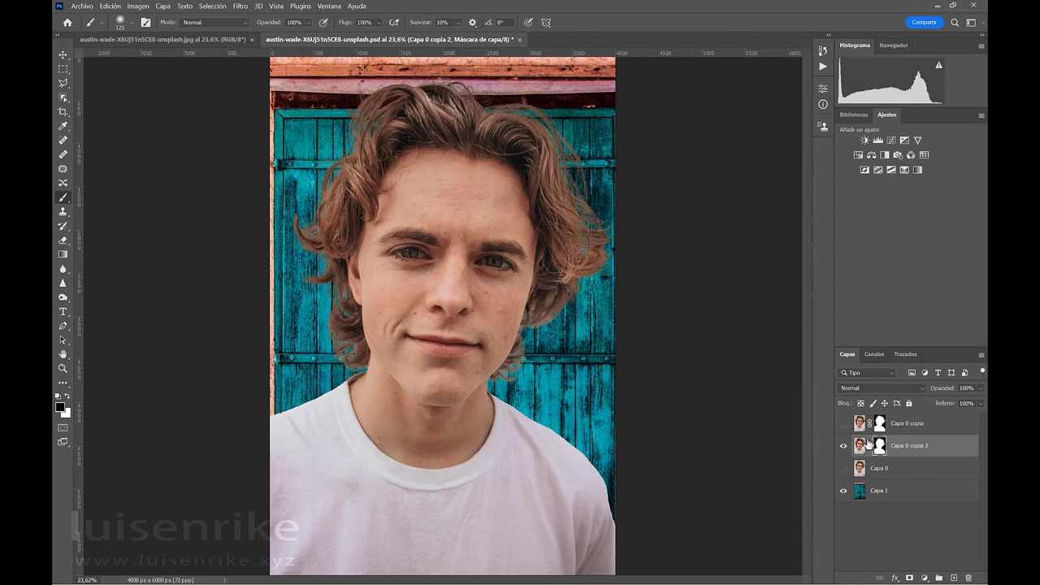
alt+click(880, 446)
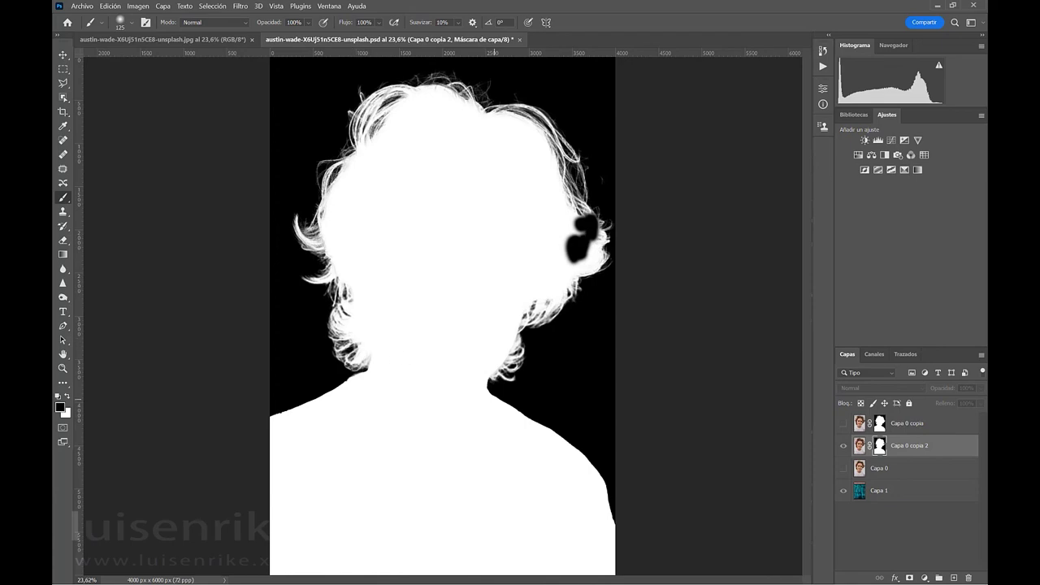
click(844, 446)
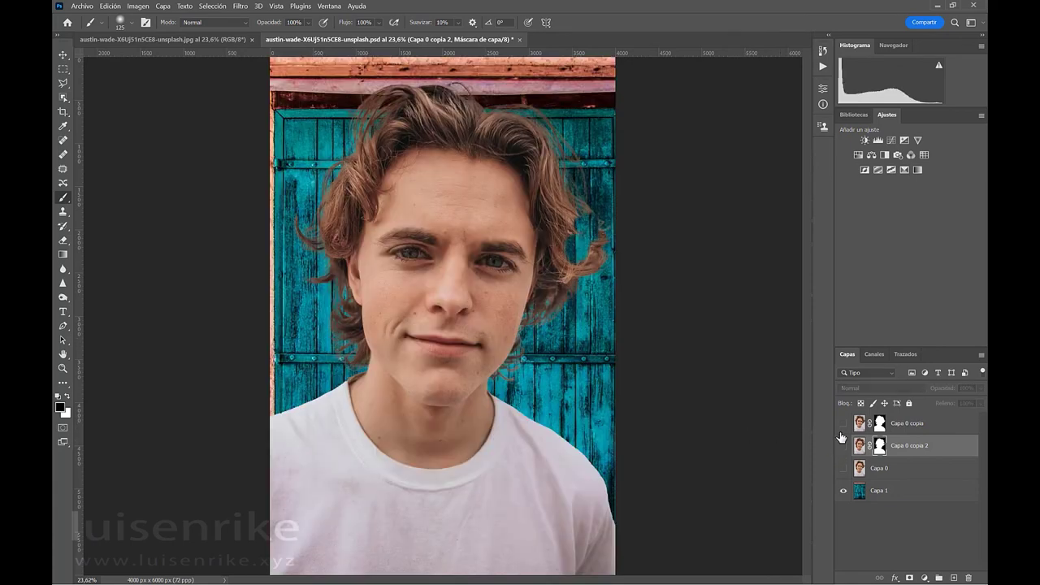
Isolate Capa 0 copia to examine its unpainted mask, and restore the image view with both masked layers visible
click(844, 445)
click(844, 423)
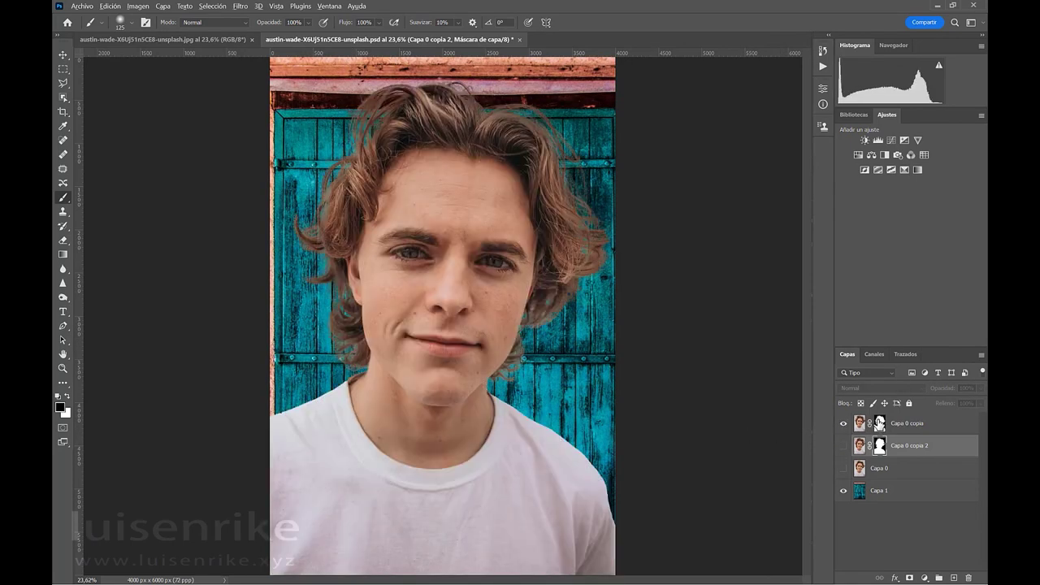
click(879, 422)
alt+click(879, 422)
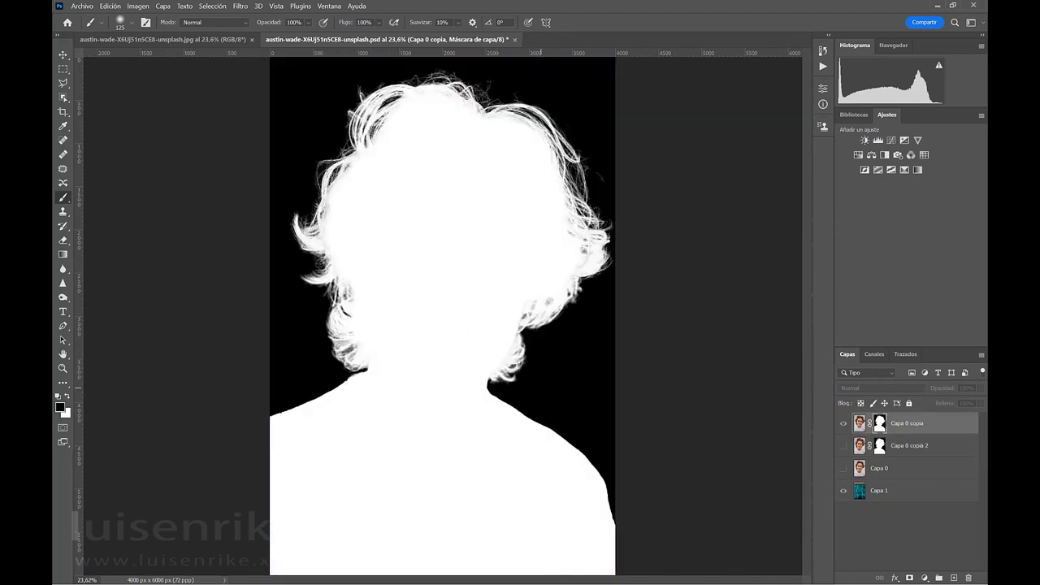
click(843, 426)
click(844, 446)
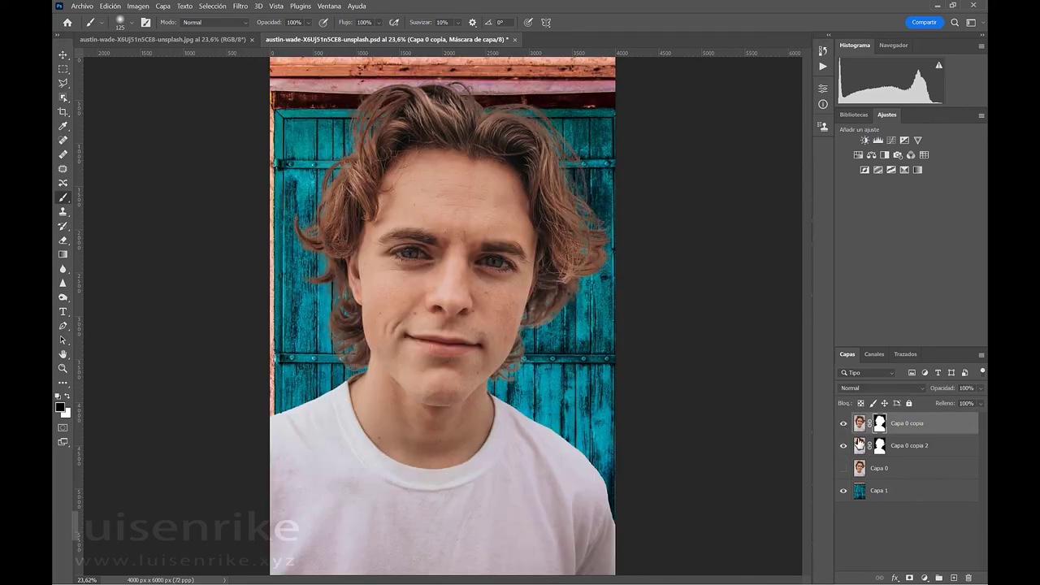